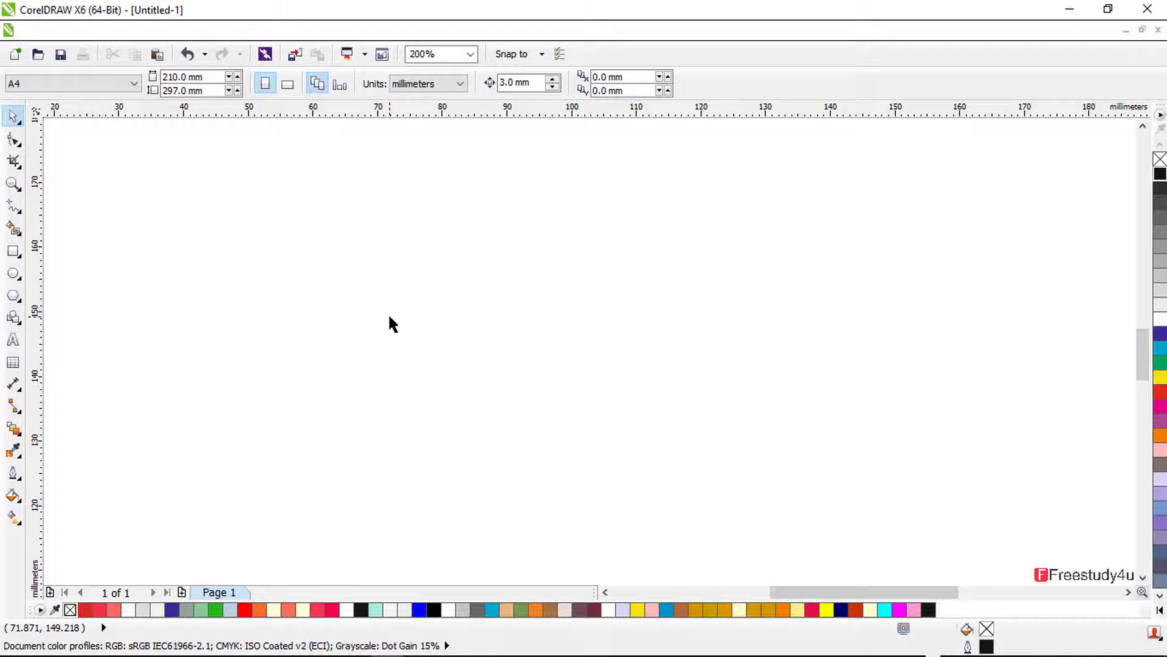
# Draw a rectangle about 63 mm wide and 37 mm high and fill it with cyan
pyautogui.click(14, 251)
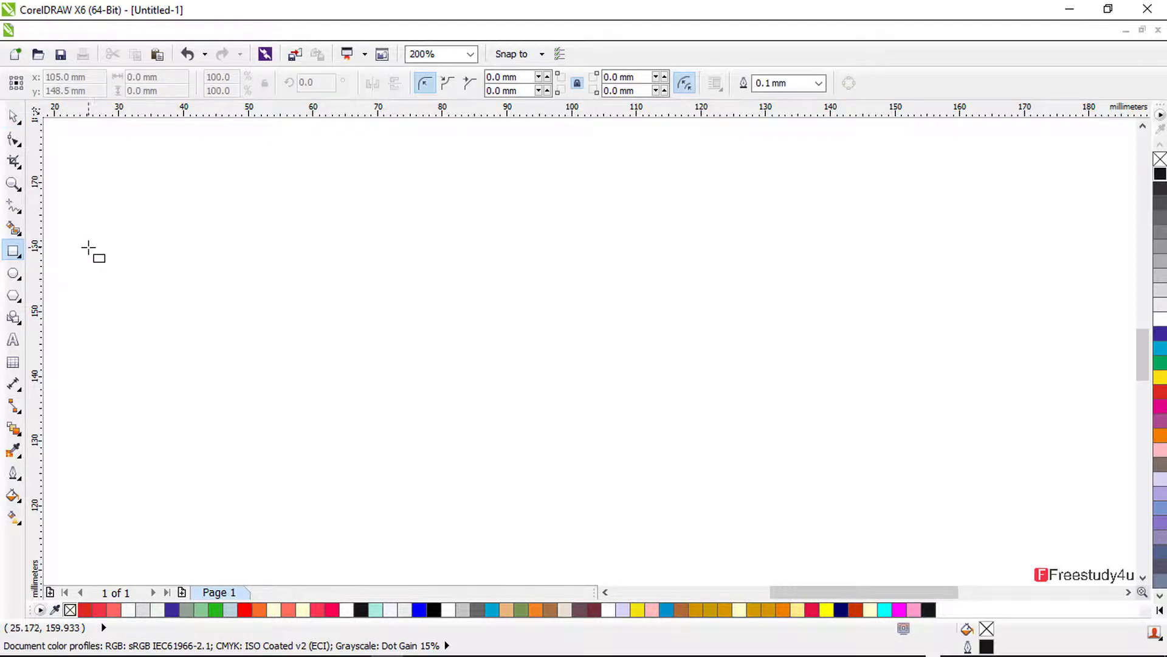
pyautogui.moveTo(117, 215); pyautogui.dragTo(524, 454)
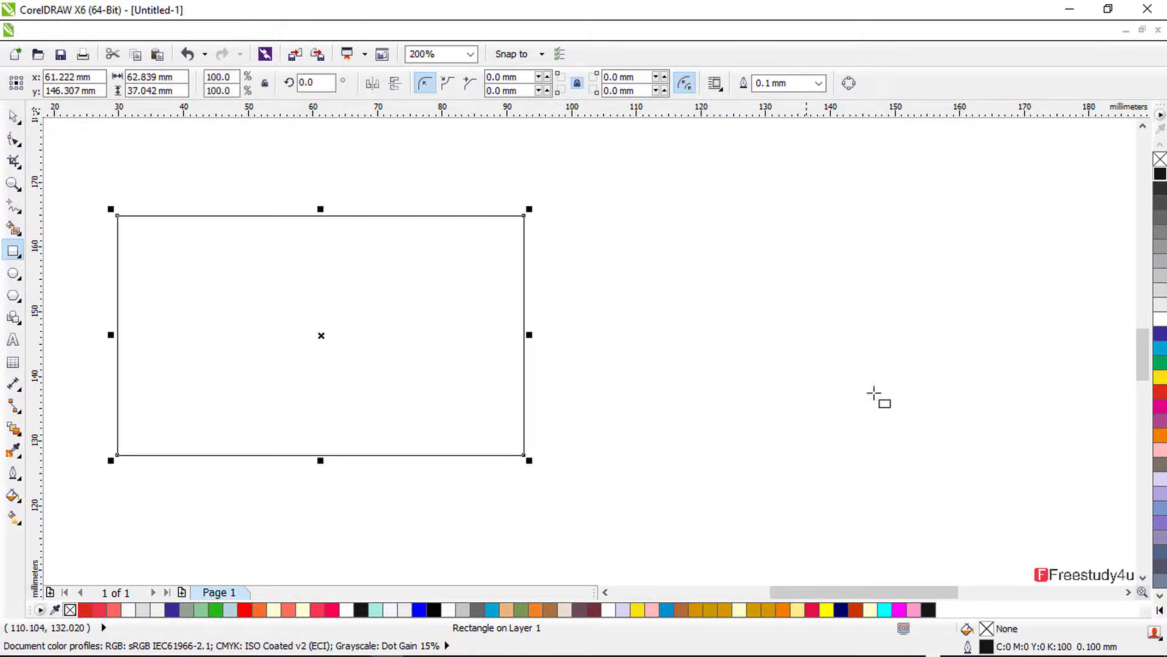
pyautogui.click(1160, 348)
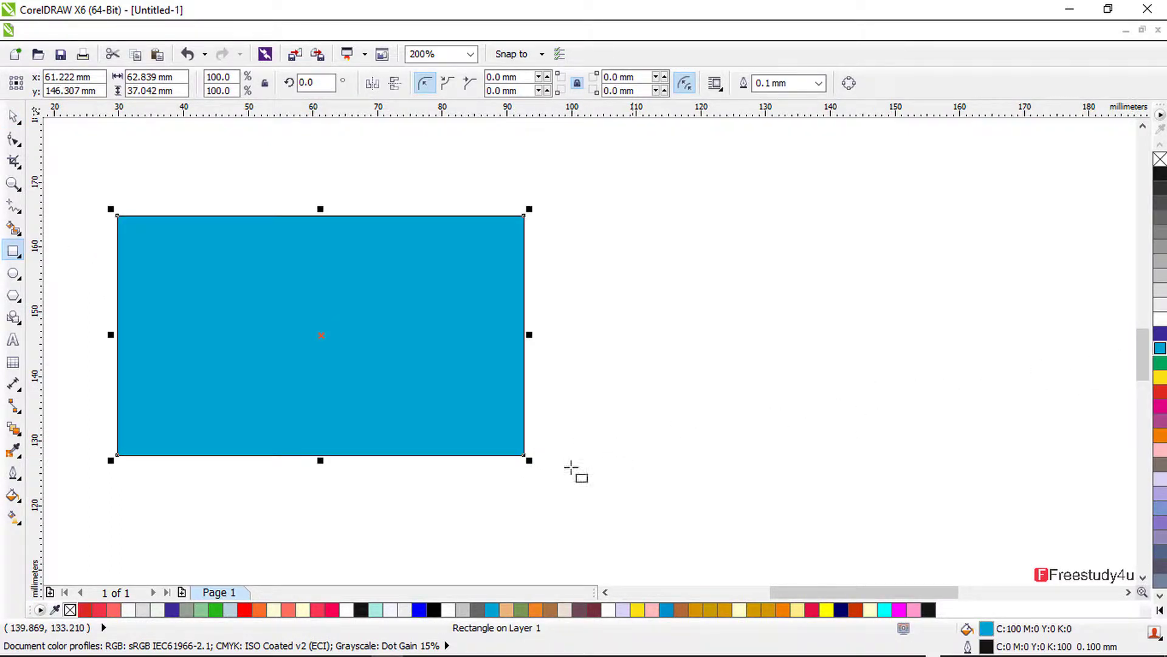
# Remove the rectangle's fill and open the Color Docker
pyautogui.click(11, 496)
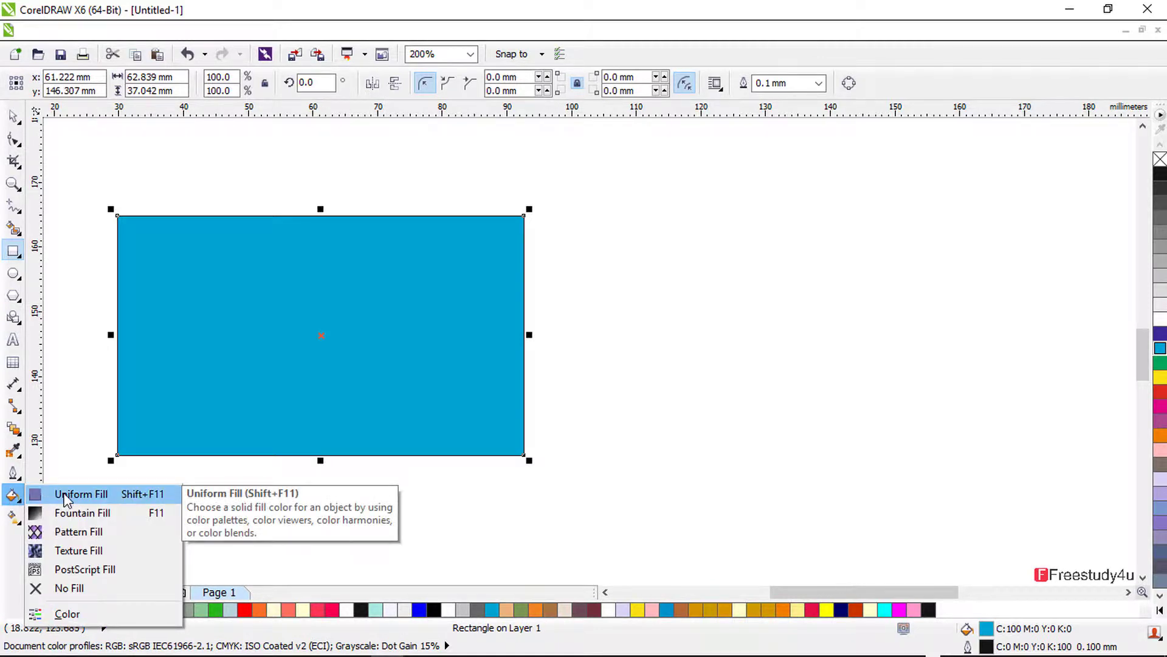
pyautogui.click(78, 589)
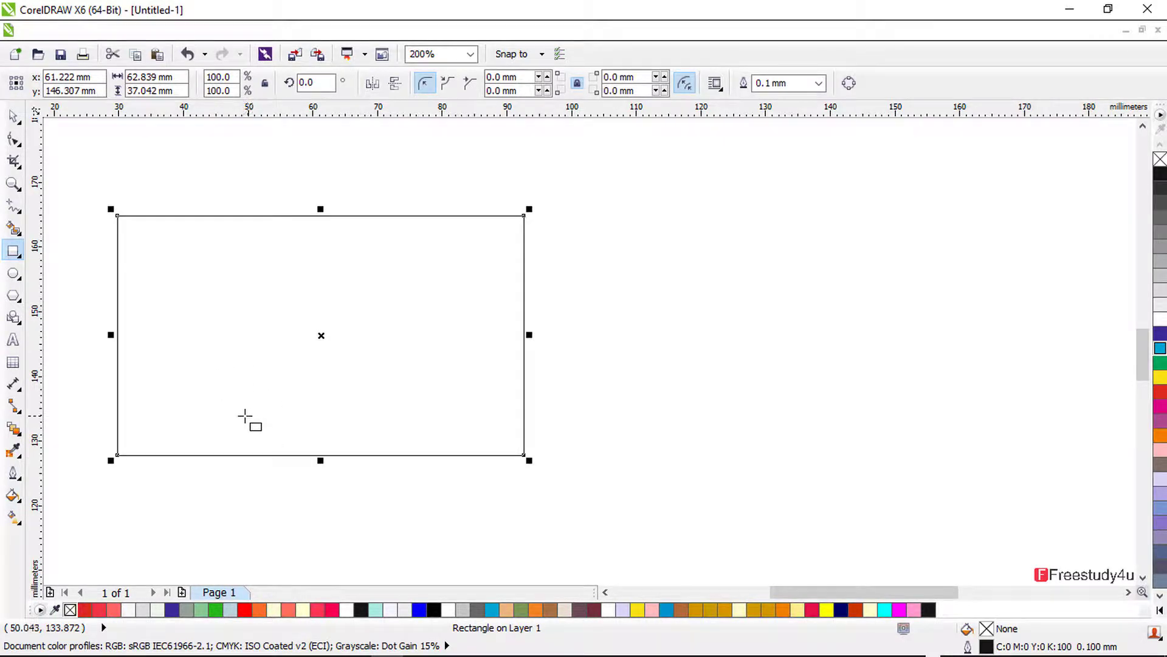
pyautogui.click(13, 495)
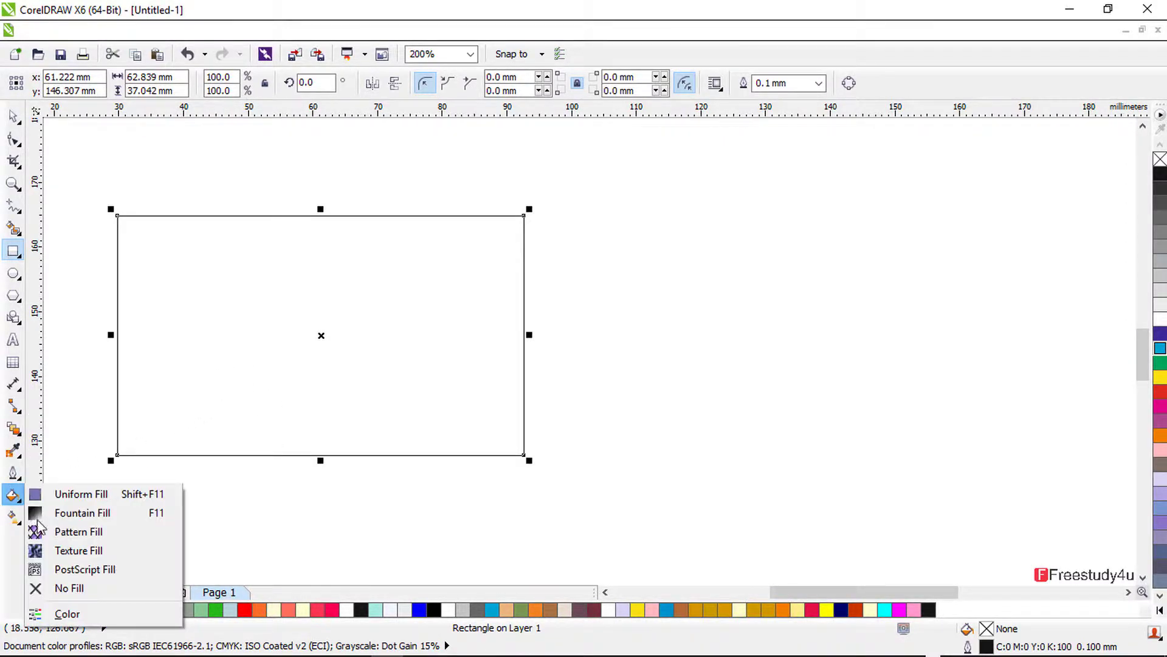
pyautogui.click(68, 614)
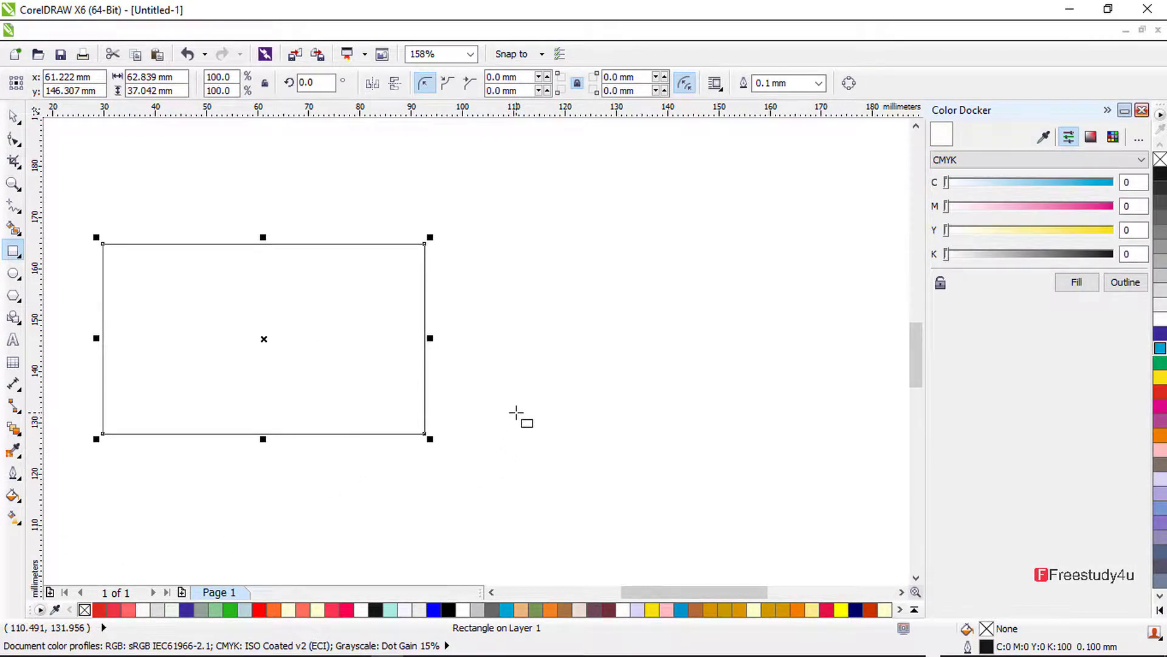
# Switch the color model to CMY, set cyan, magenta and yellow to 255 each, and apply the color as the rectangle's fill
pyautogui.click(969, 159)
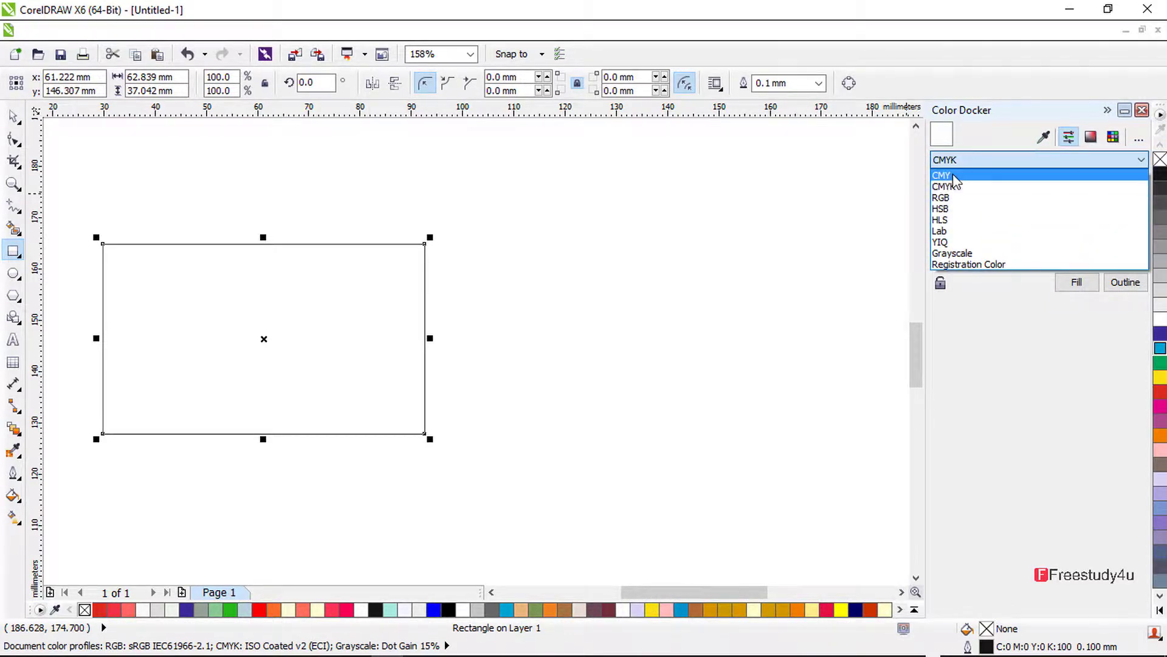
pyautogui.click(952, 176)
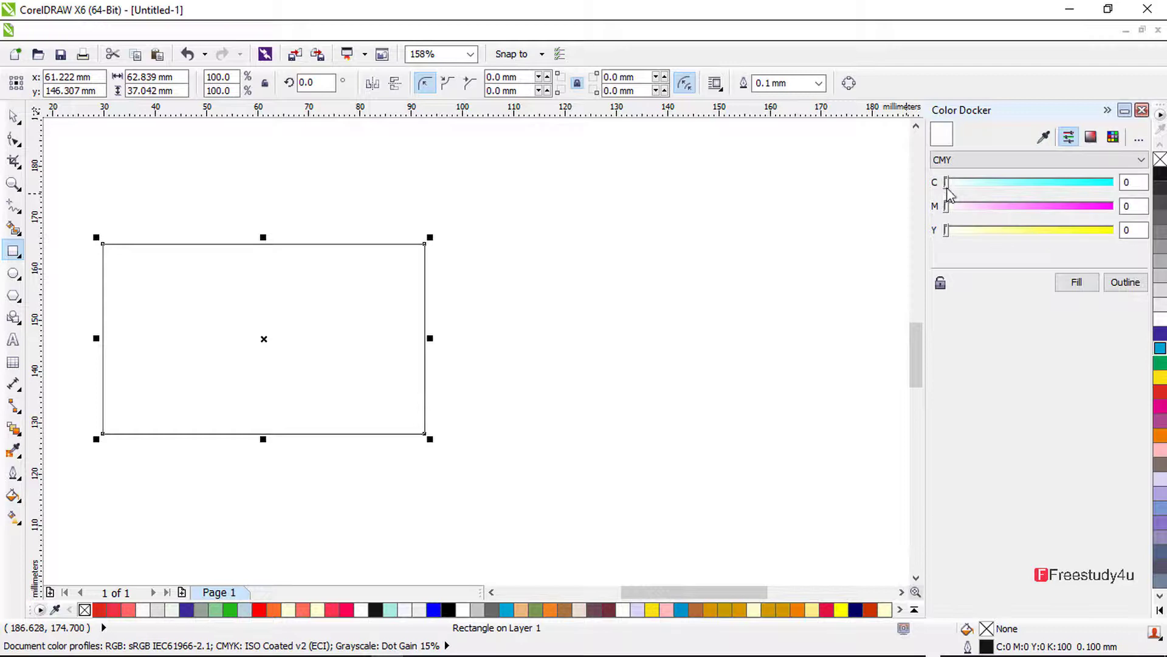
pyautogui.moveTo(945, 183); pyautogui.dragTo(1118, 183)
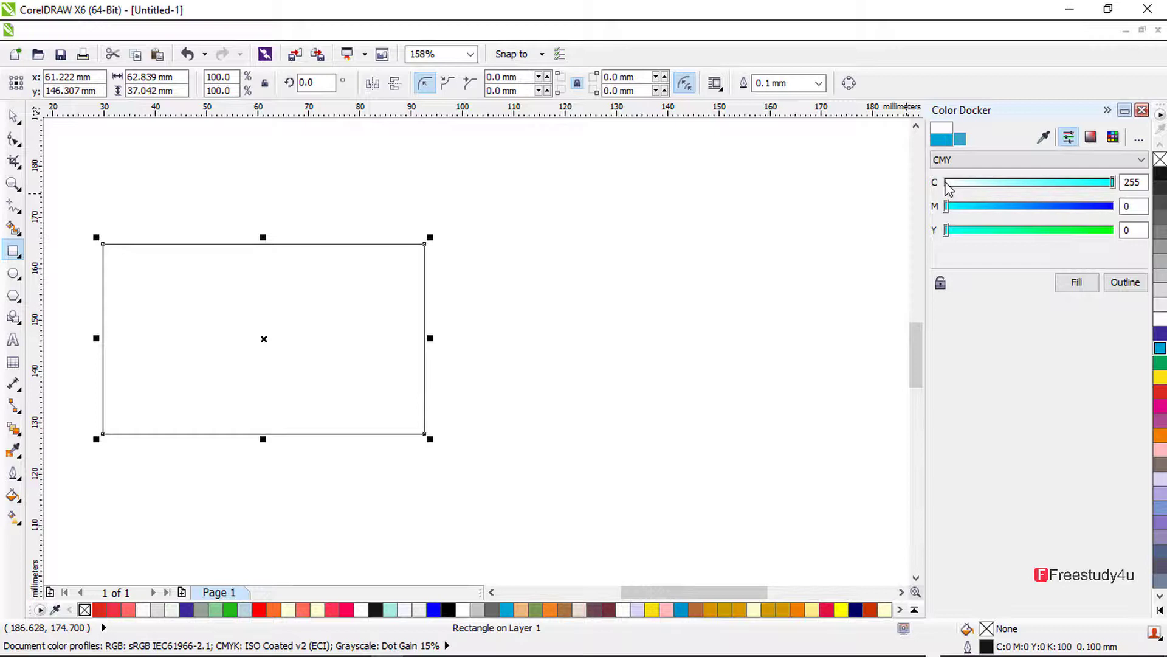
pyautogui.moveTo(1113, 182); pyautogui.dragTo(940, 191)
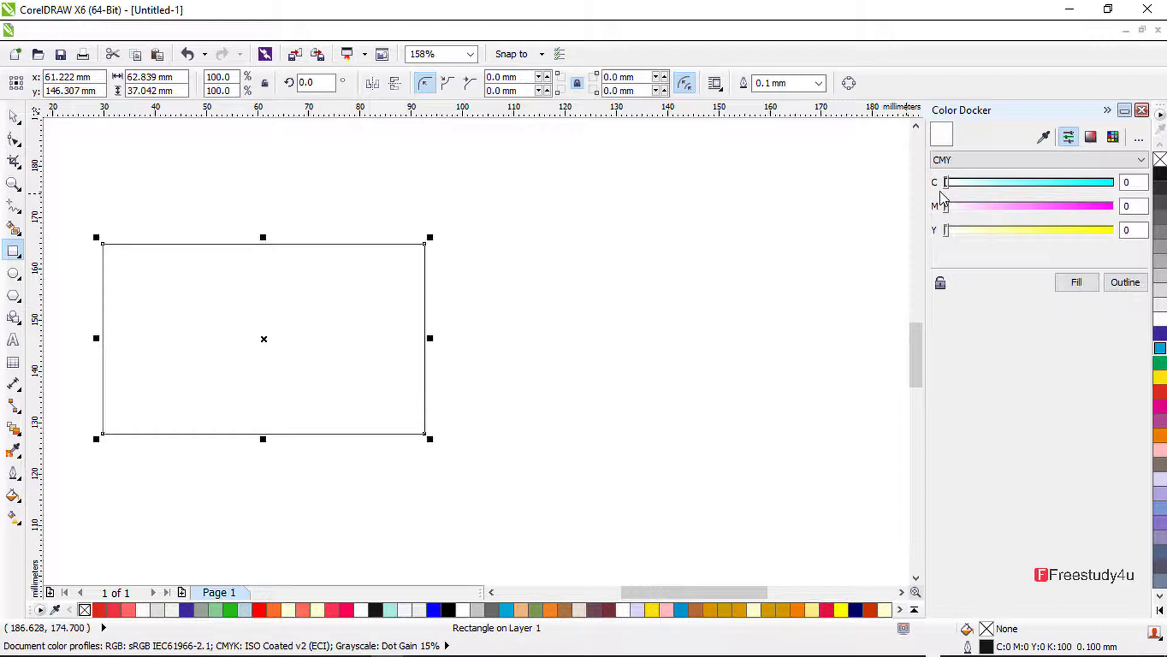
pyautogui.moveTo(946, 182); pyautogui.dragTo(1113, 182)
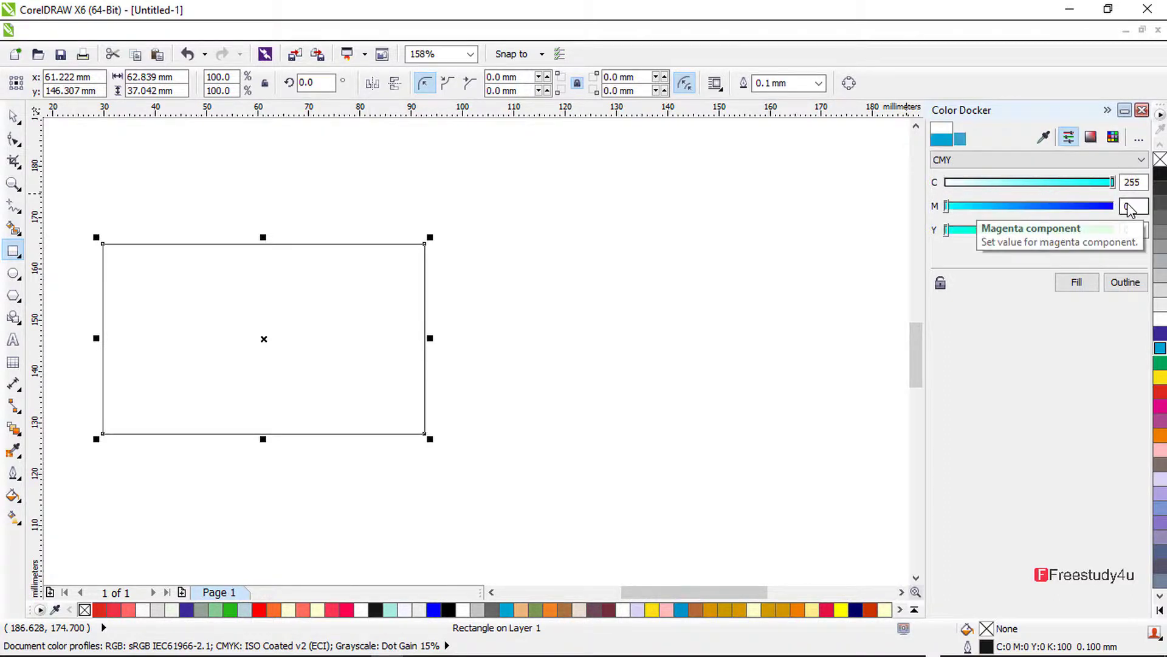
pyautogui.moveTo(945, 206); pyautogui.dragTo(1115, 206)
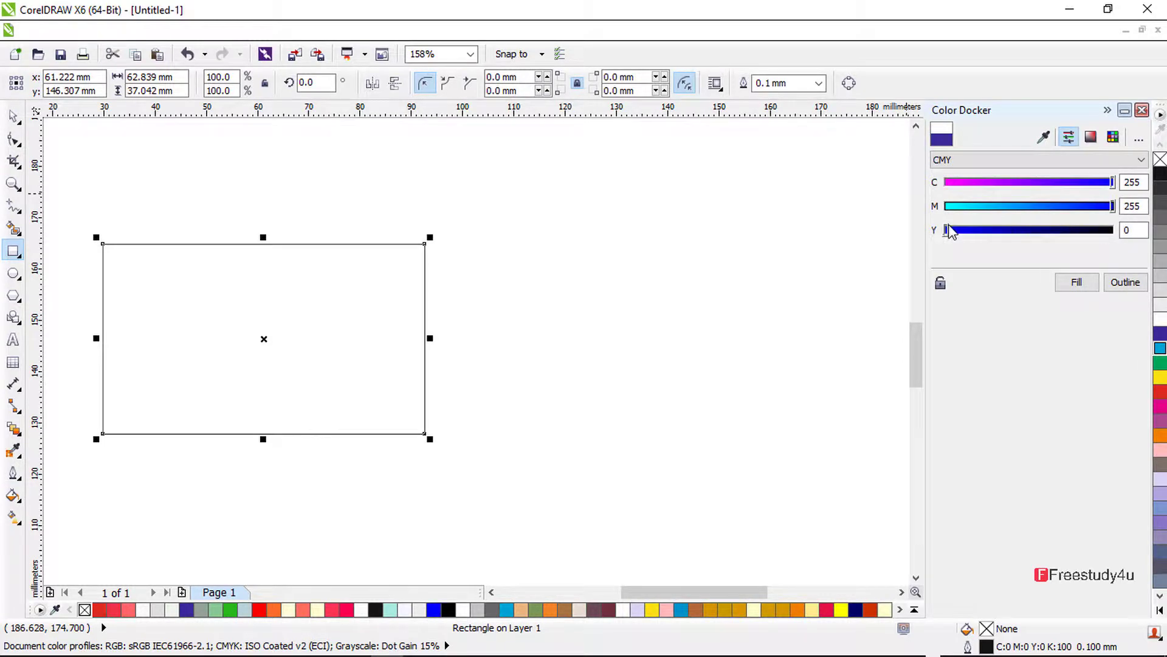
pyautogui.moveTo(947, 231); pyautogui.dragTo(1116, 230)
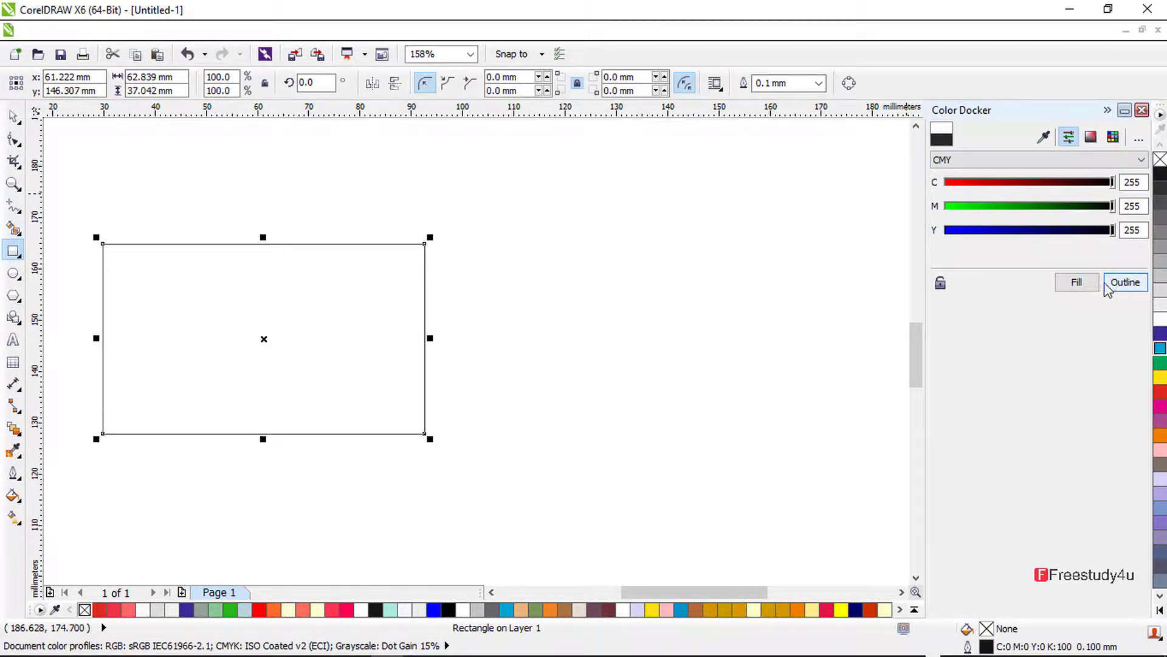
pyautogui.click(1076, 283)
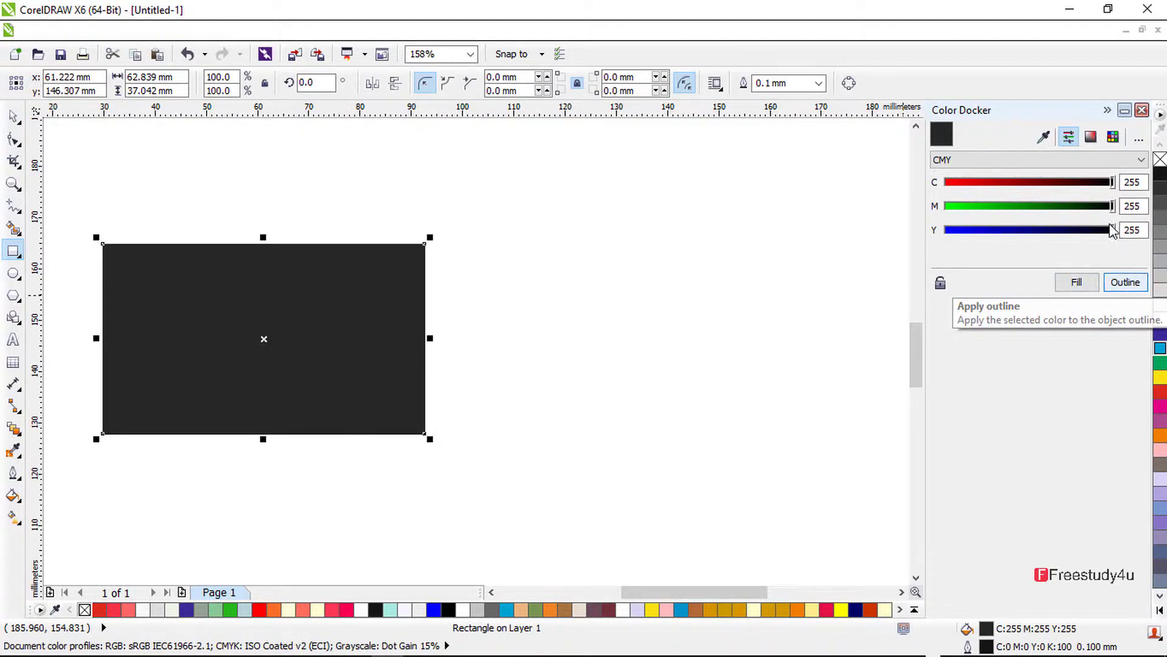
# Mix a red of cyan 40, magenta 255 and yellow 255, apply it to the rectangle's outline and inspect the outline up close
pyautogui.moveTo(1112, 182); pyautogui.dragTo(979, 207)
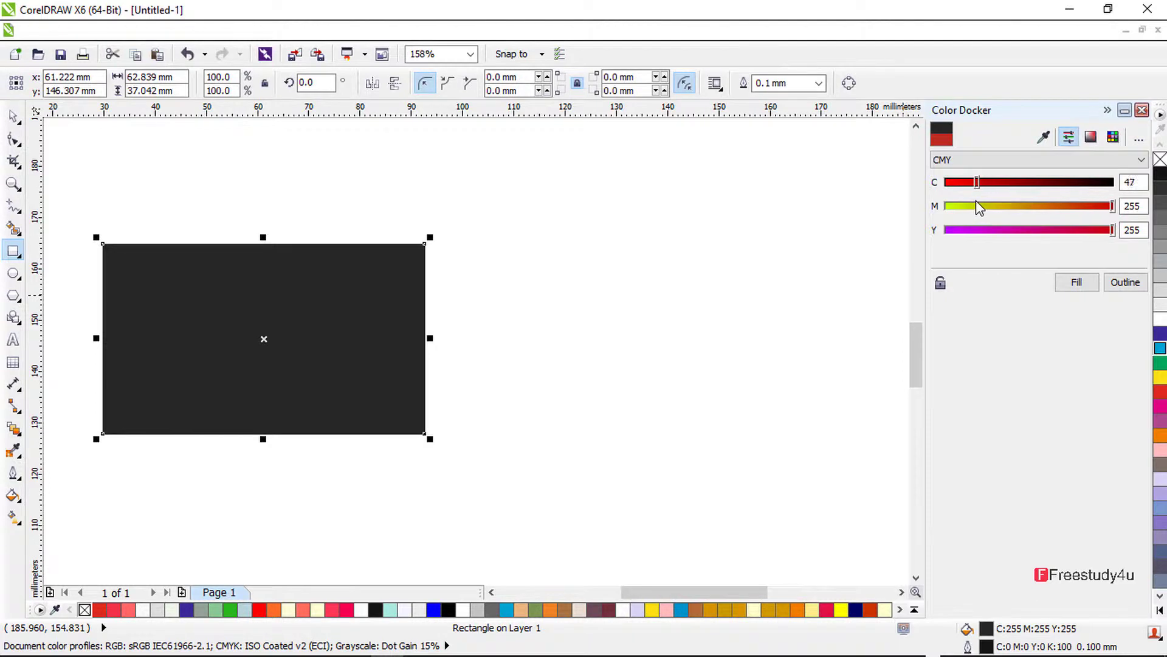
pyautogui.click(1124, 283)
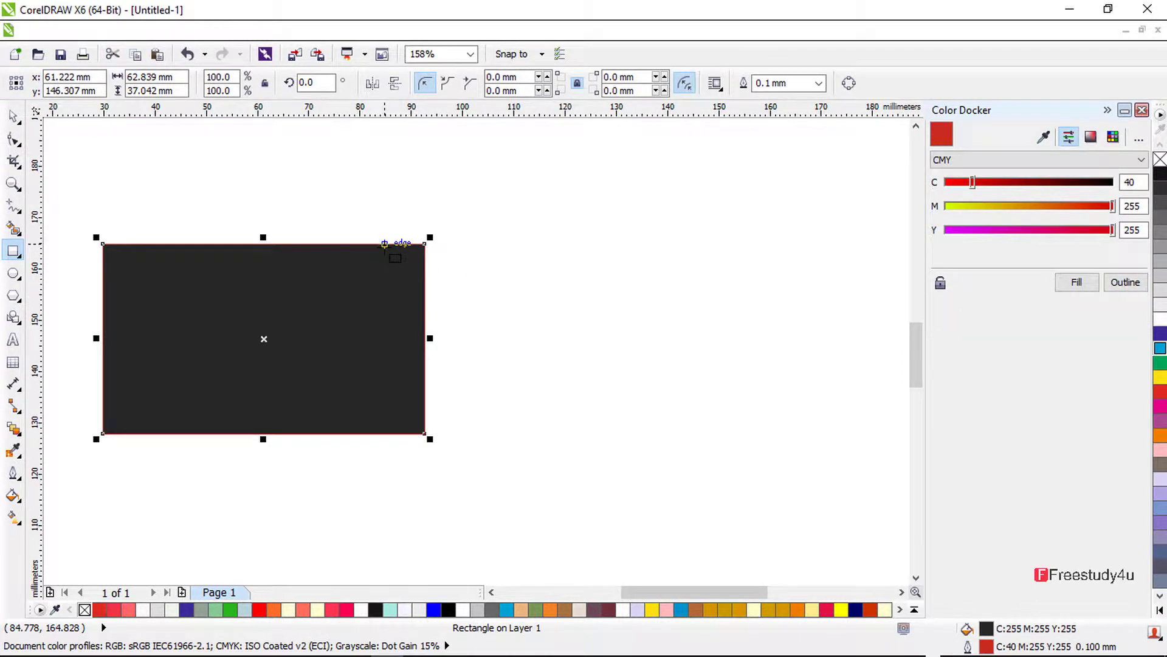
pyautogui.scroll(3, 350, 292)
pyautogui.scroll(2, 352, 289)
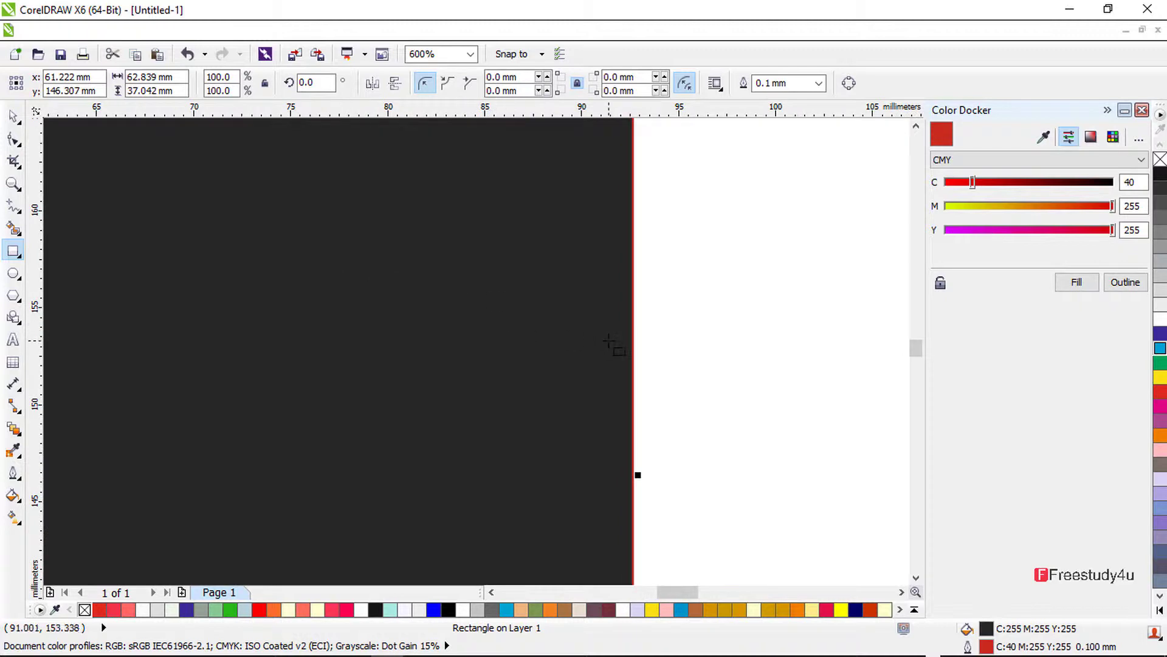
pyautogui.scroll(2, 663, 353)
pyautogui.scroll(-3, 659, 349)
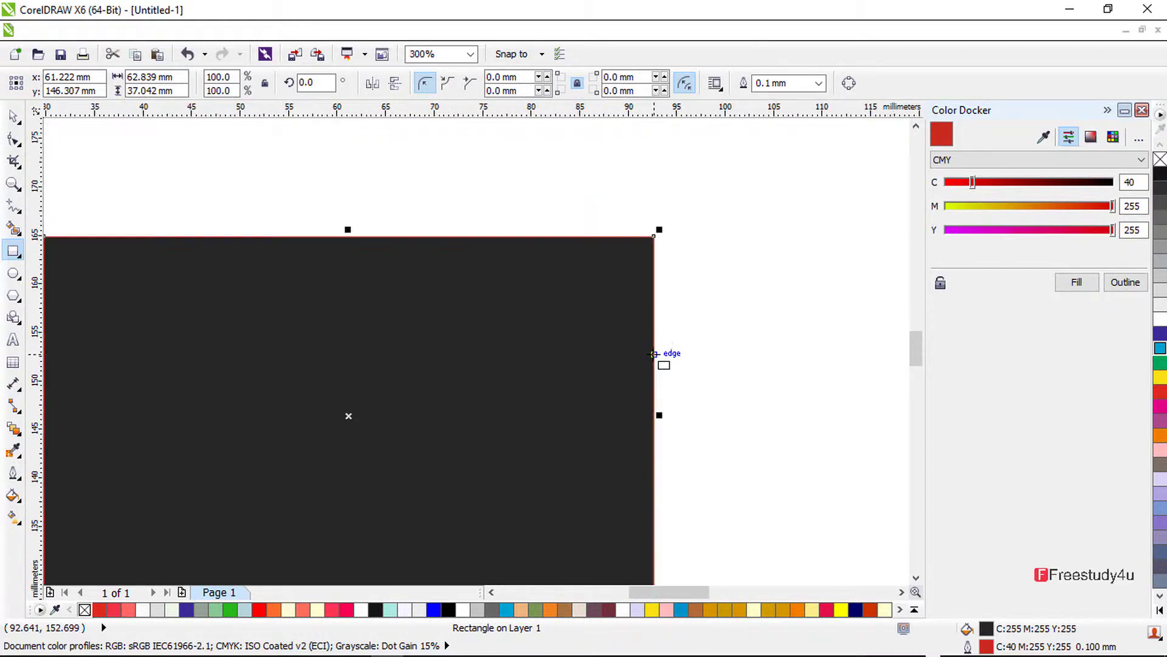
pyautogui.moveTo(913, 335)
pyautogui.mouseDown()
pyautogui.moveTo(914, 358)
pyautogui.moveTo(915, 349)
pyautogui.mouseUp()
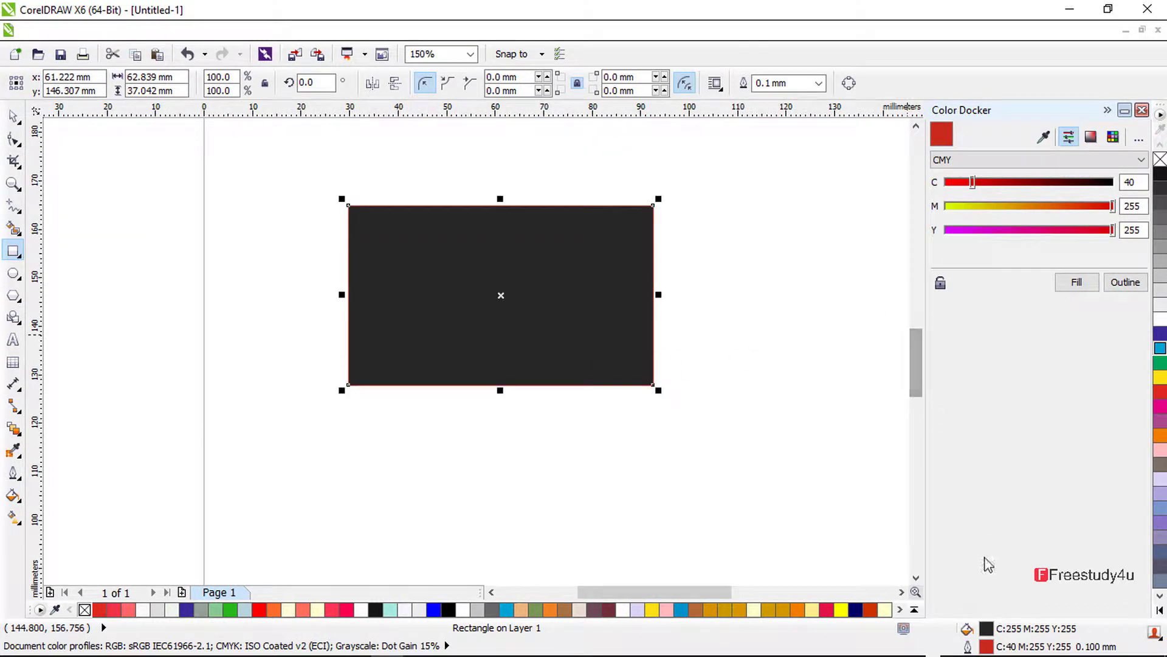
# Set the rectangle's outline width to 1.0 mm in the Outline Pen settings
pyautogui.doubleClick(1007, 649)
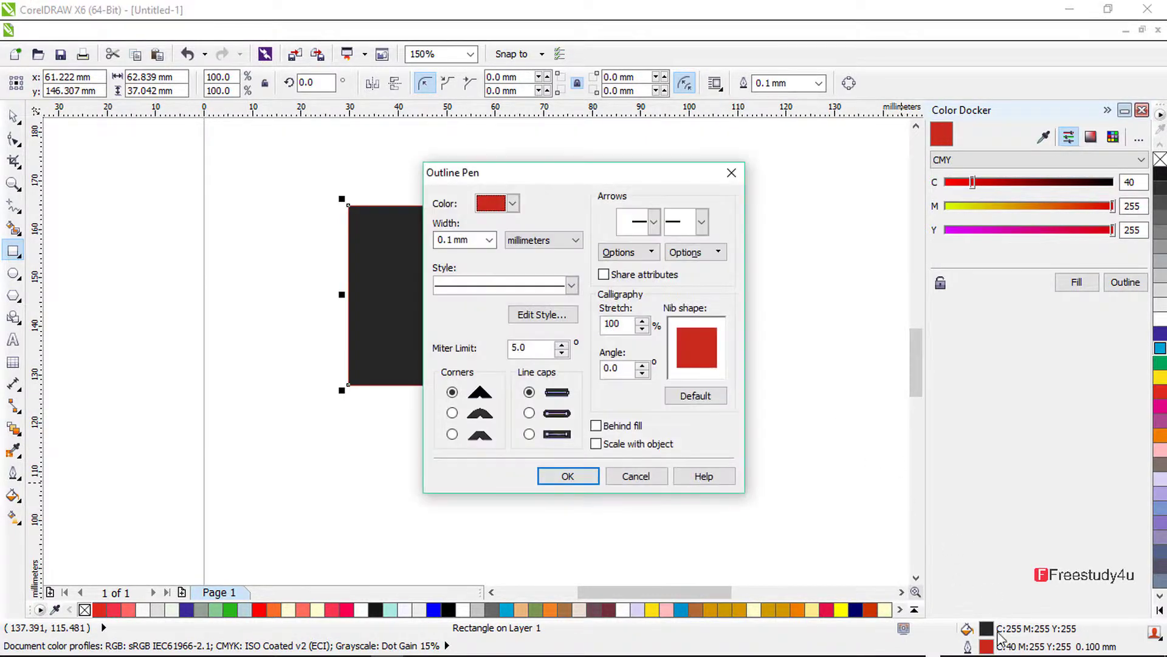
pyautogui.click(489, 240)
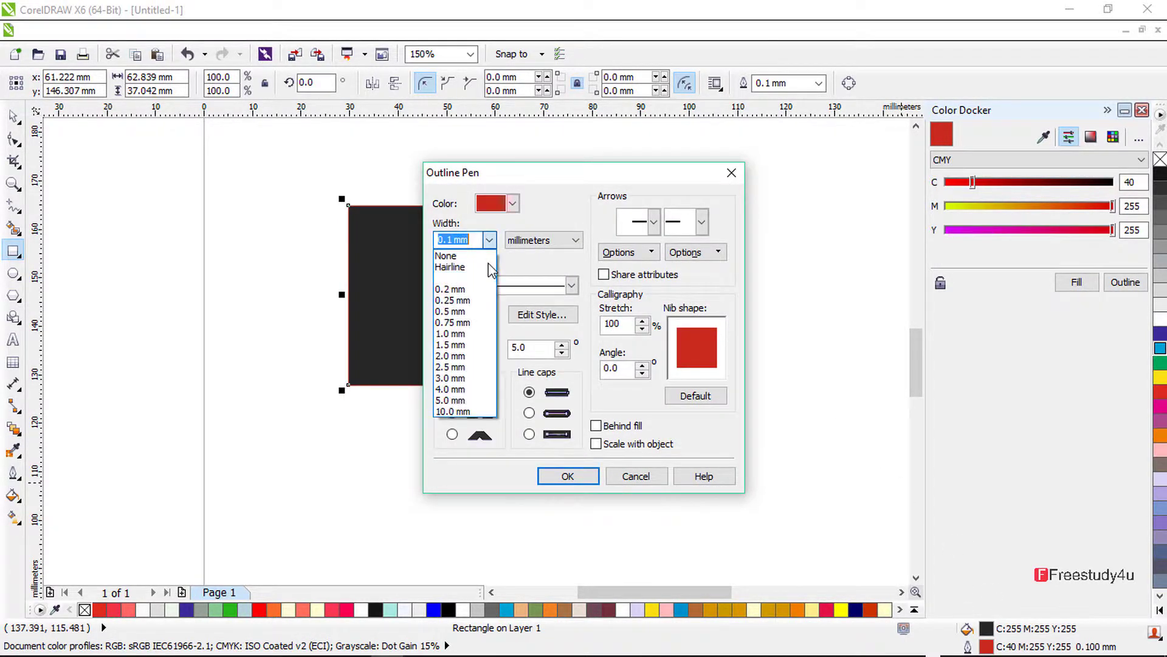
pyautogui.click(477, 333)
pyautogui.click(572, 477)
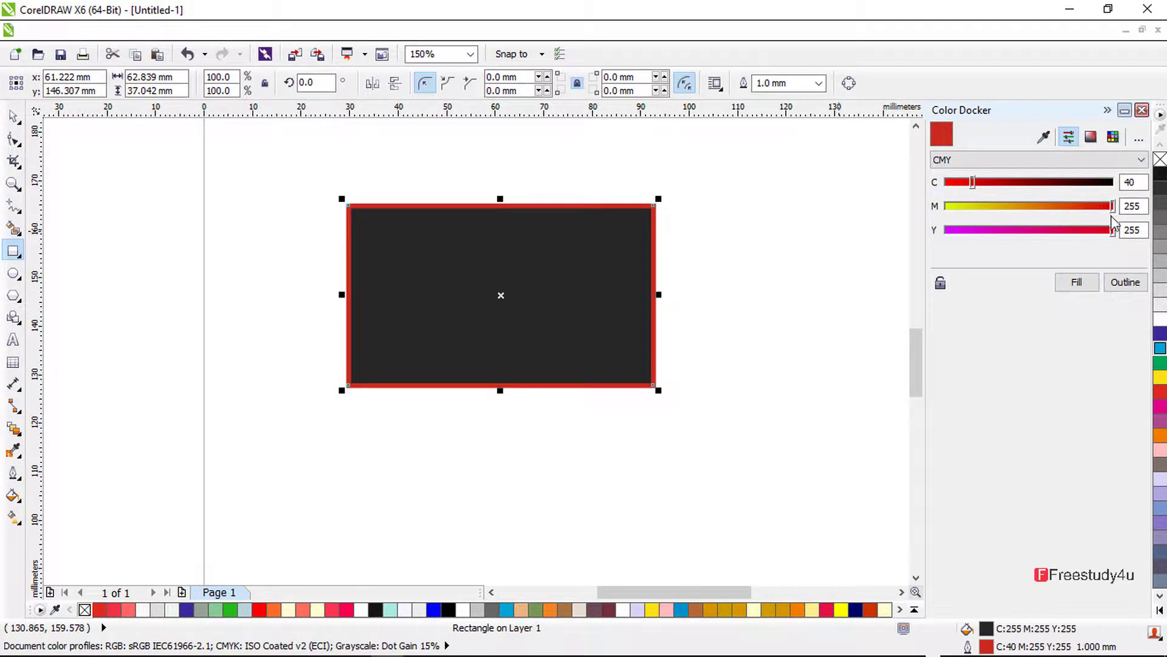
# Reset the magenta, yellow and cyan values of the CMY color to 0
pyautogui.moveTo(1111, 213); pyautogui.dragTo(802, 214)
pyautogui.moveTo(1035, 230); pyautogui.dragTo(943, 234)
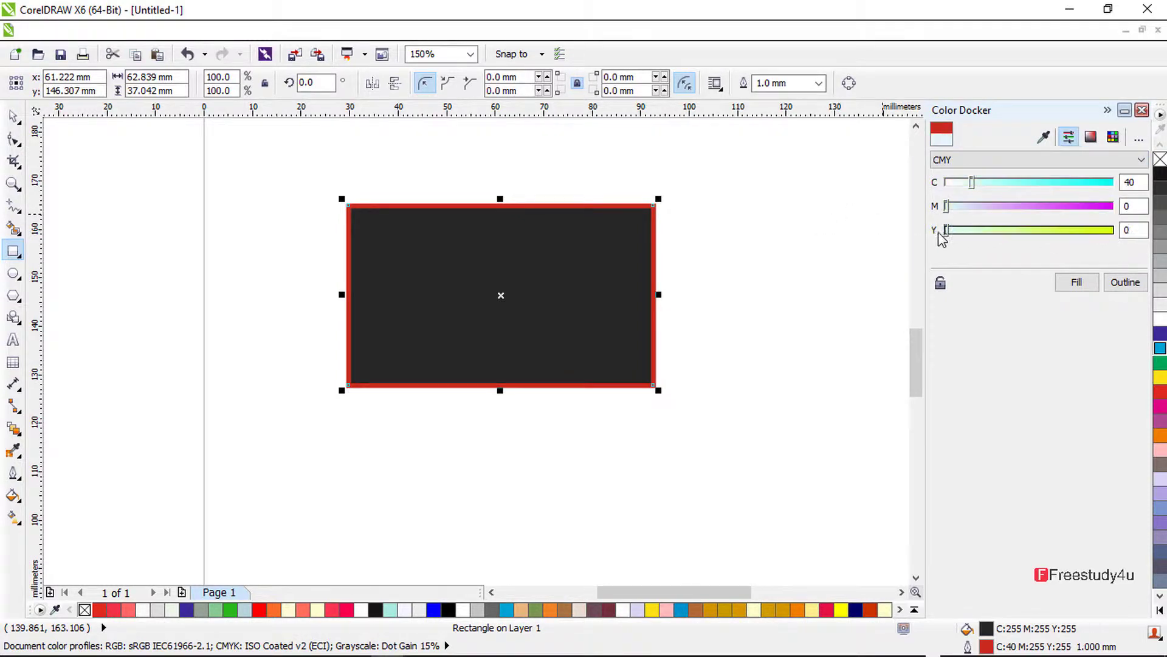
pyautogui.moveTo(972, 181); pyautogui.dragTo(936, 189)
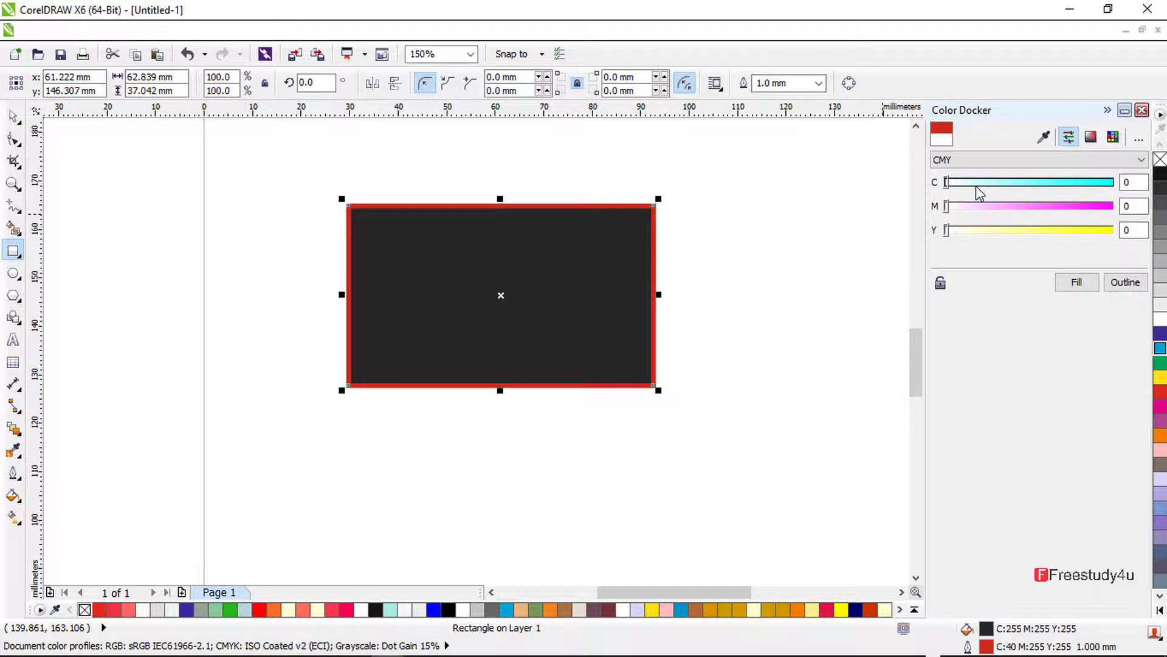
# Switch the color model to CMYK and mix a color with cyan 54 and magenta 44
pyautogui.click(960, 159)
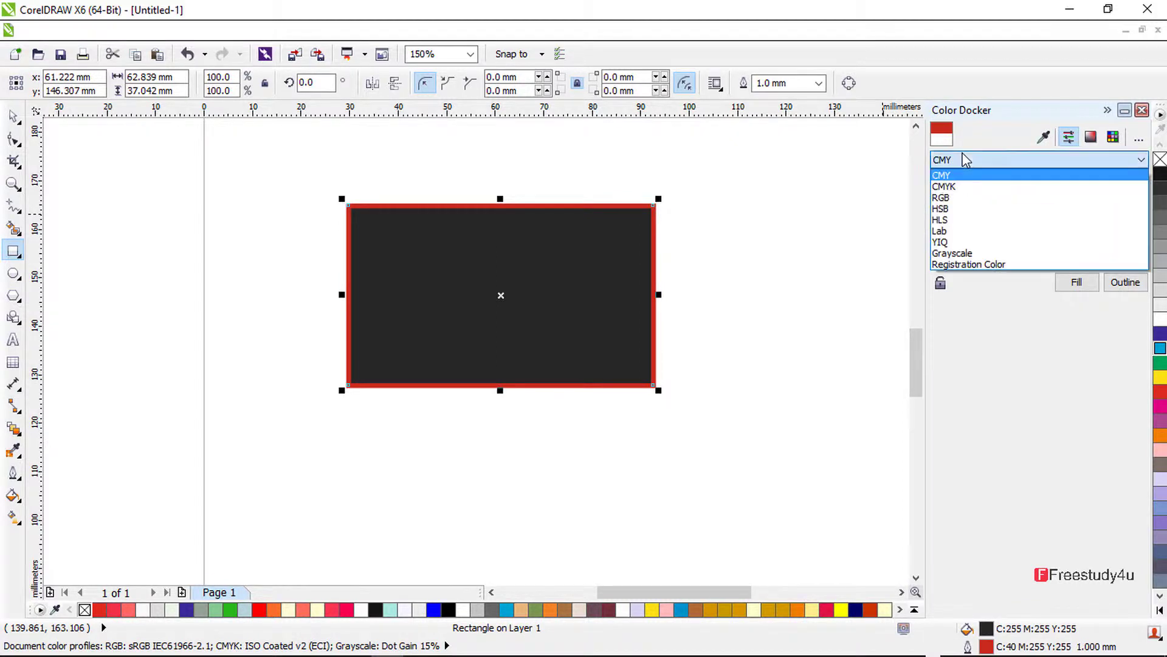
pyautogui.click(963, 186)
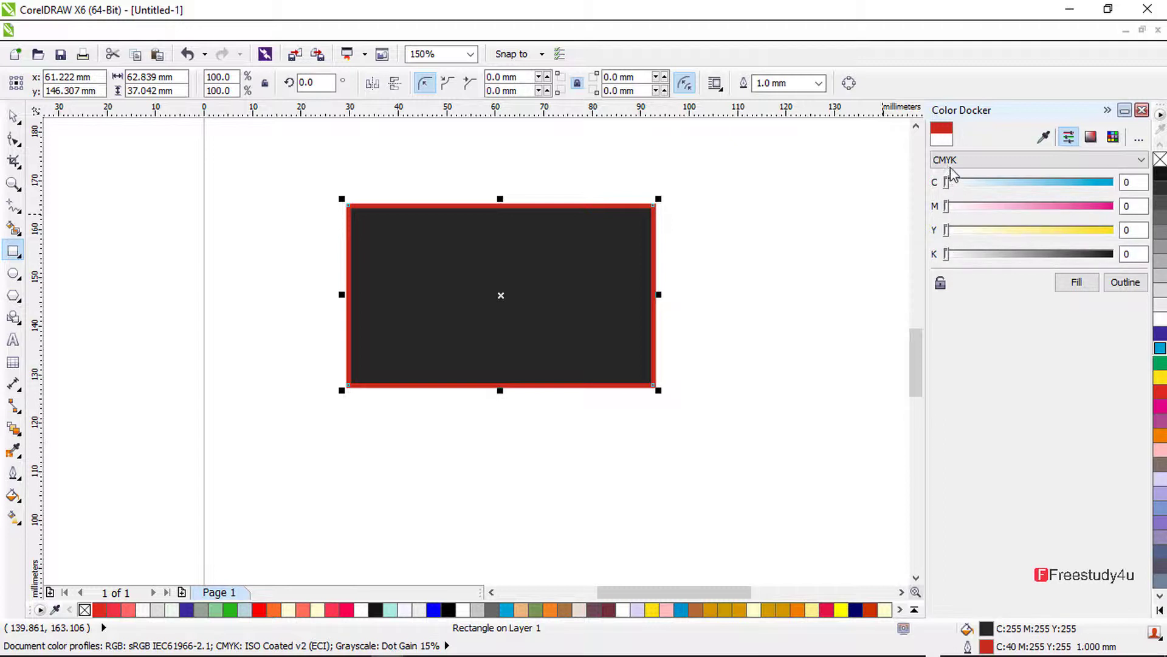
pyautogui.moveTo(969, 182); pyautogui.dragTo(1037, 182)
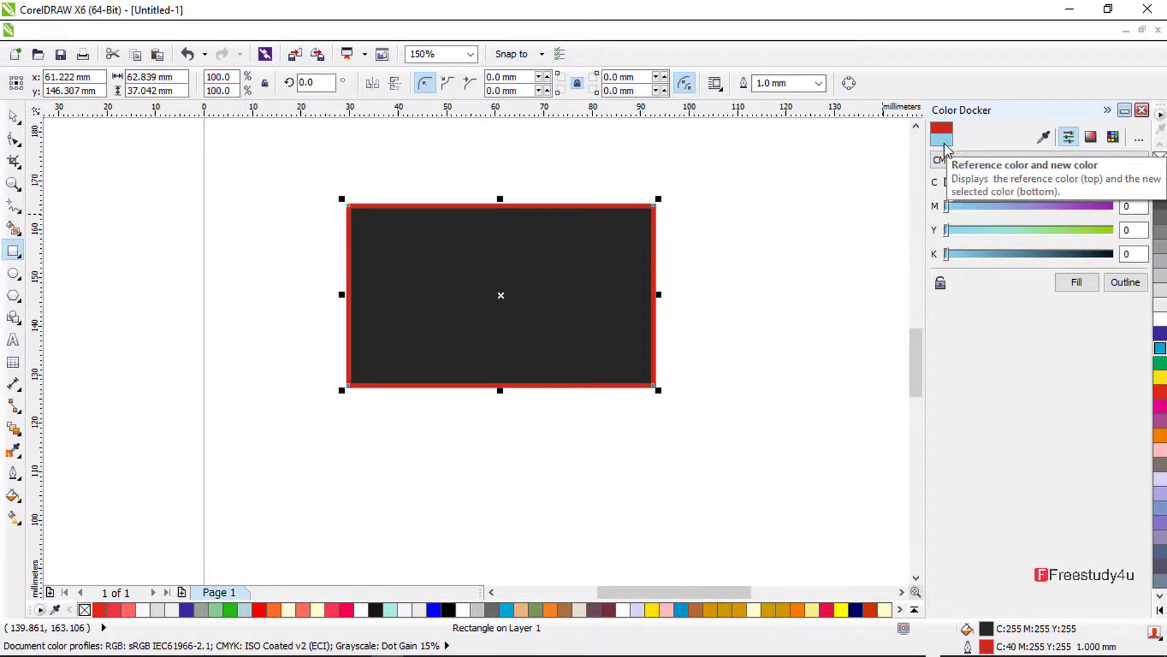
pyautogui.moveTo(975, 206); pyautogui.dragTo(1020, 207)
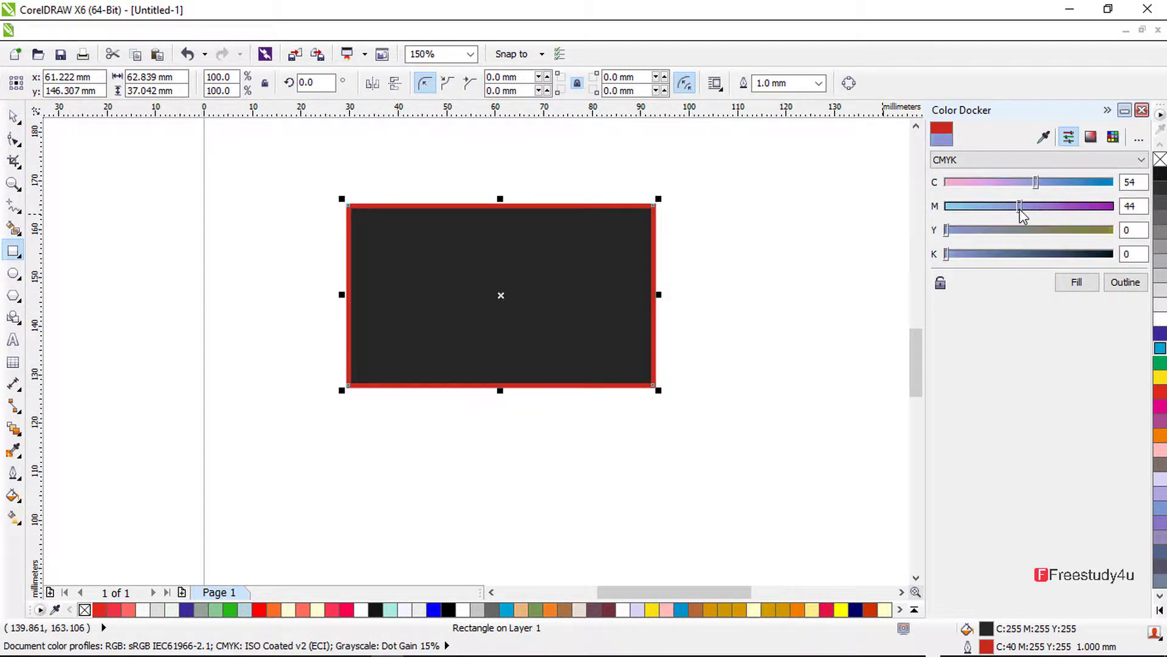
# Try the HSB color model, return to CMYK and mix a blue with cyan 70 and magenta 48
pyautogui.click(973, 160)
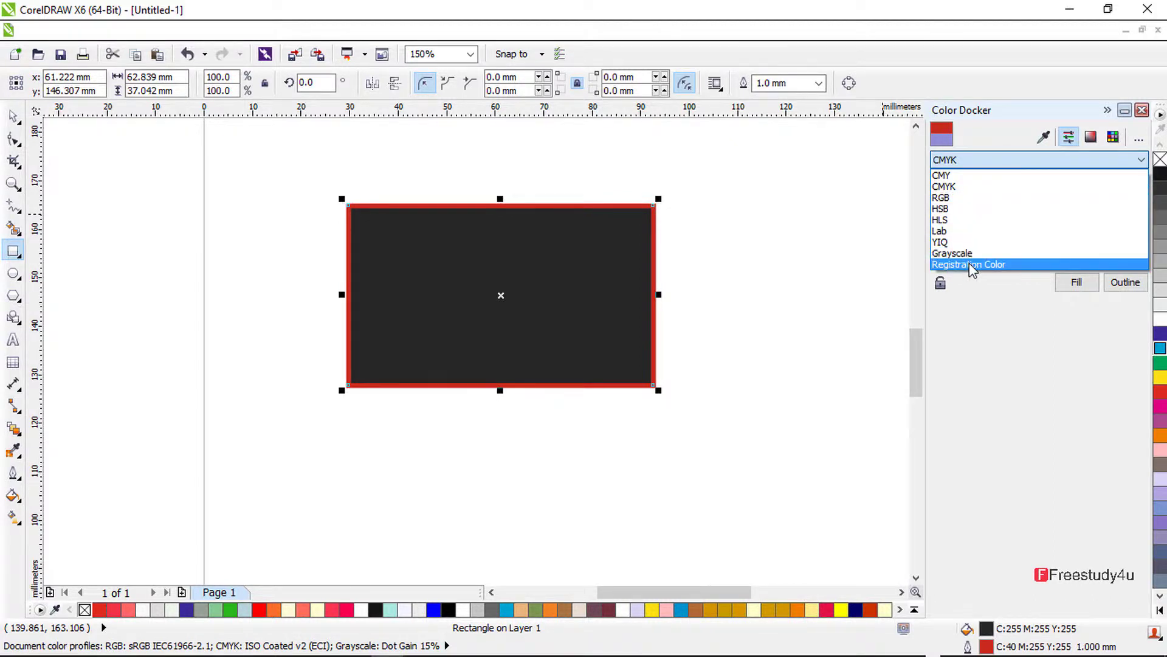
pyautogui.click(958, 210)
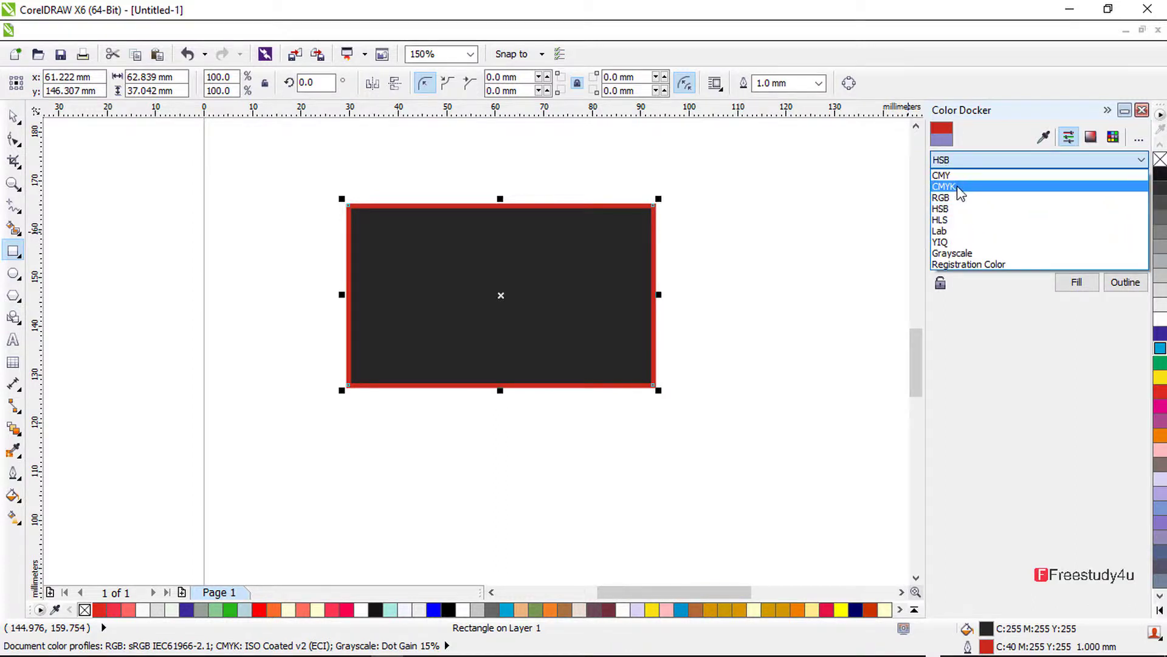
pyautogui.click(957, 186)
pyautogui.moveTo(1039, 184); pyautogui.dragTo(1027, 210)
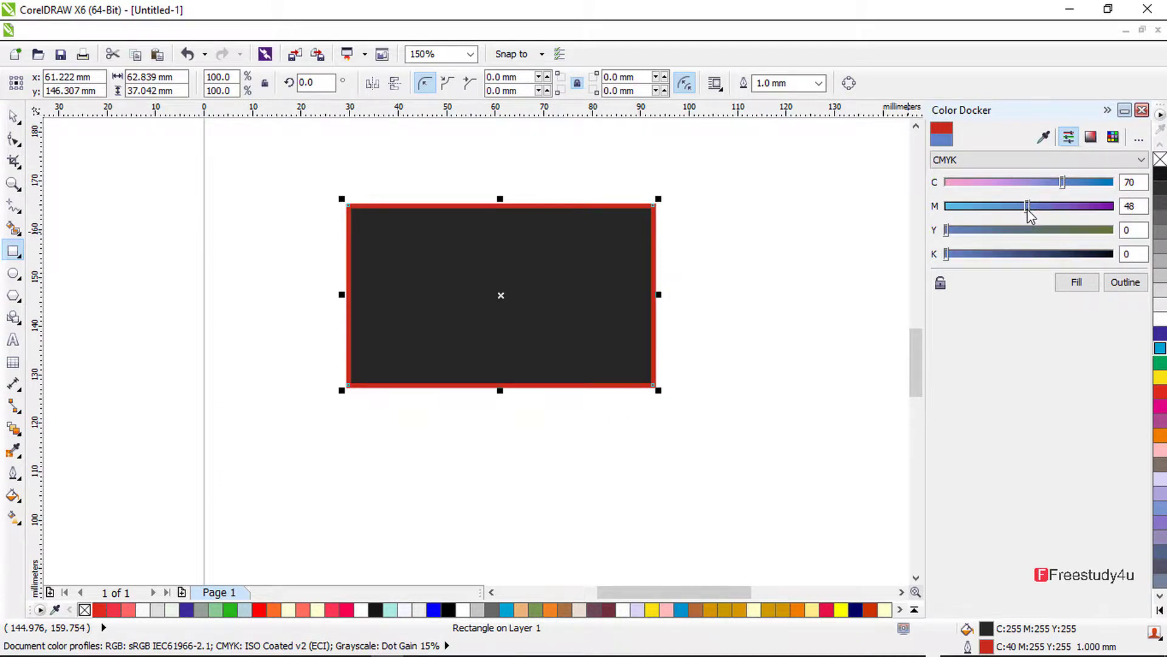
# Sample a light gray (#F0F0F0) from the program window with the eyedropper
pyautogui.click(1044, 137)
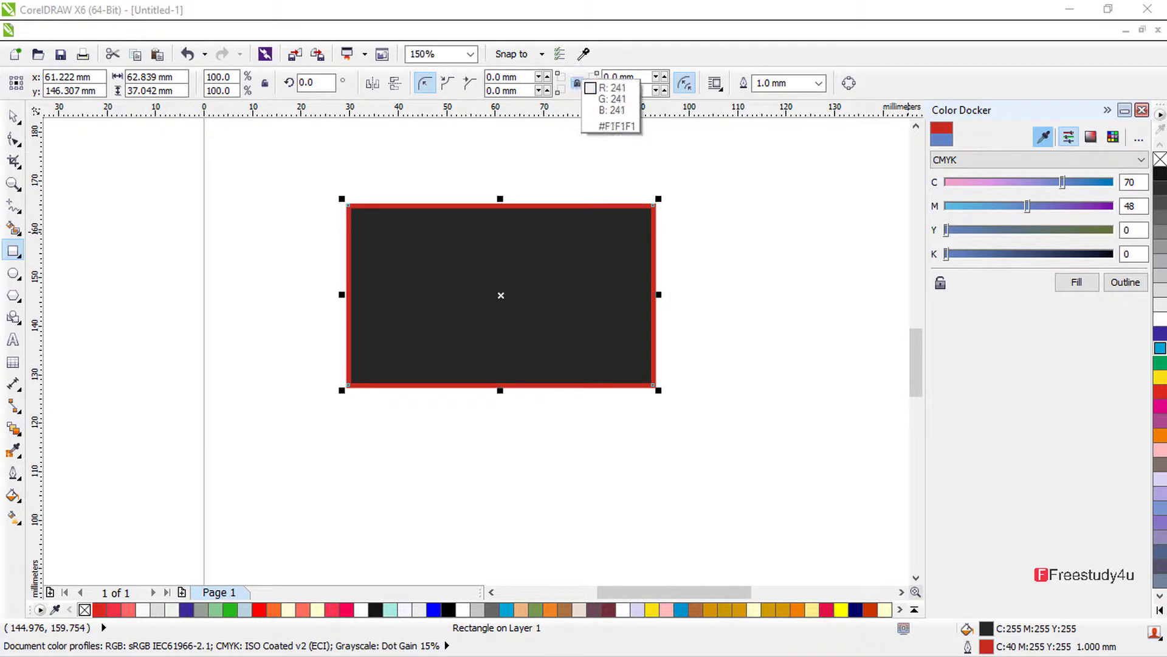
pyautogui.click(572, 50)
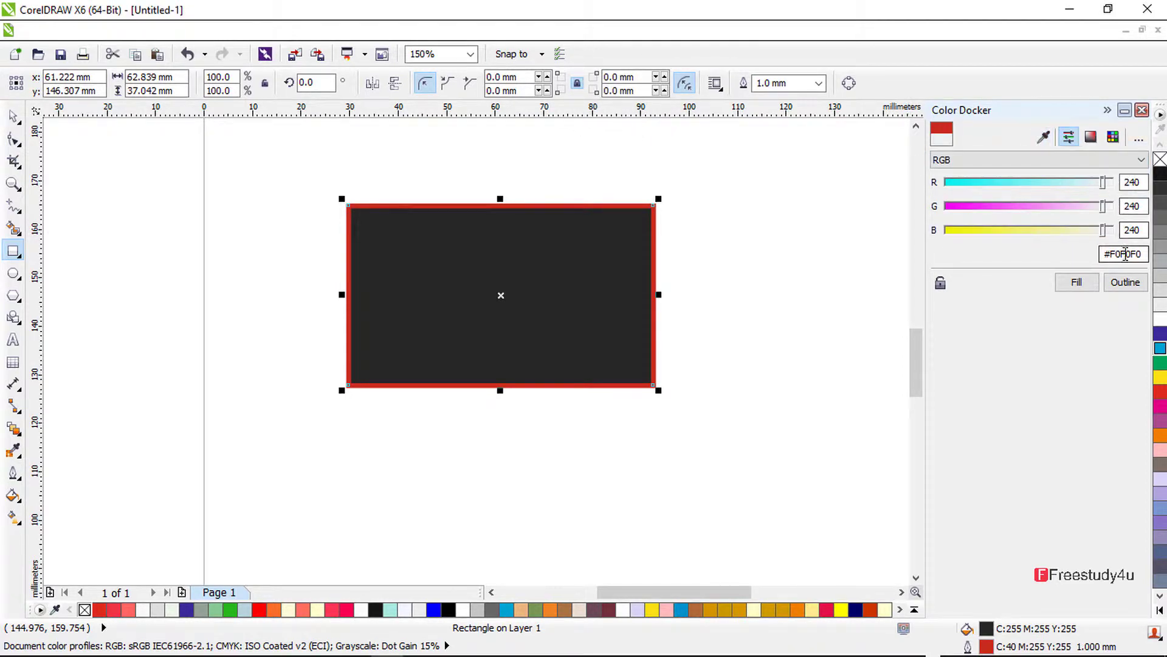
# Set the color's hex value to #000000 and apply it as the rectangle's fill
pyautogui.moveTo(1145, 254); pyautogui.dragTo(1092, 260)
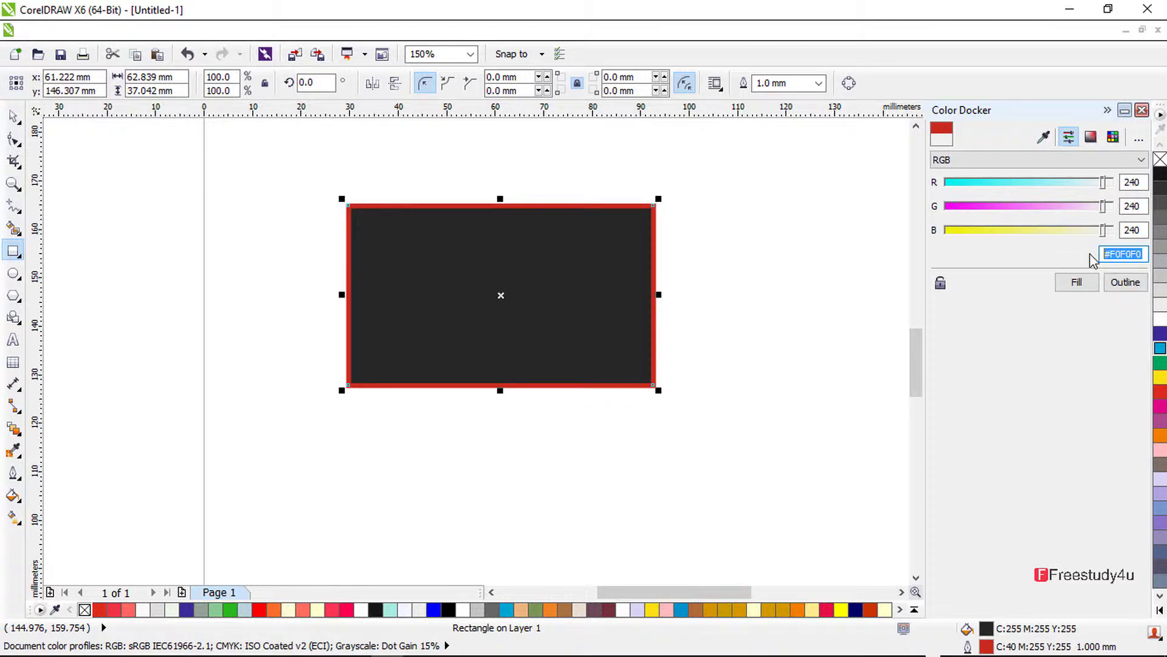
pyautogui.click(1146, 253)
pyautogui.moveTo(1143, 254); pyautogui.dragTo(1082, 252)
pyautogui.write('#000')
pyautogui.click(1074, 283)
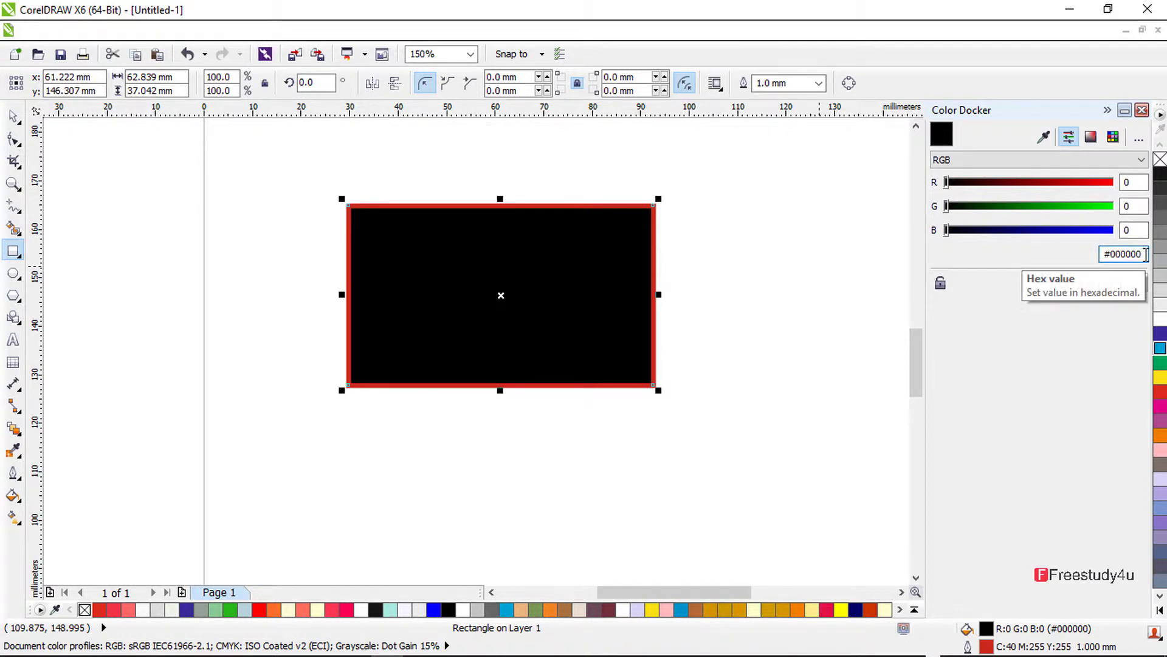
pyautogui.moveTo(1144, 254); pyautogui.dragTo(1111, 256)
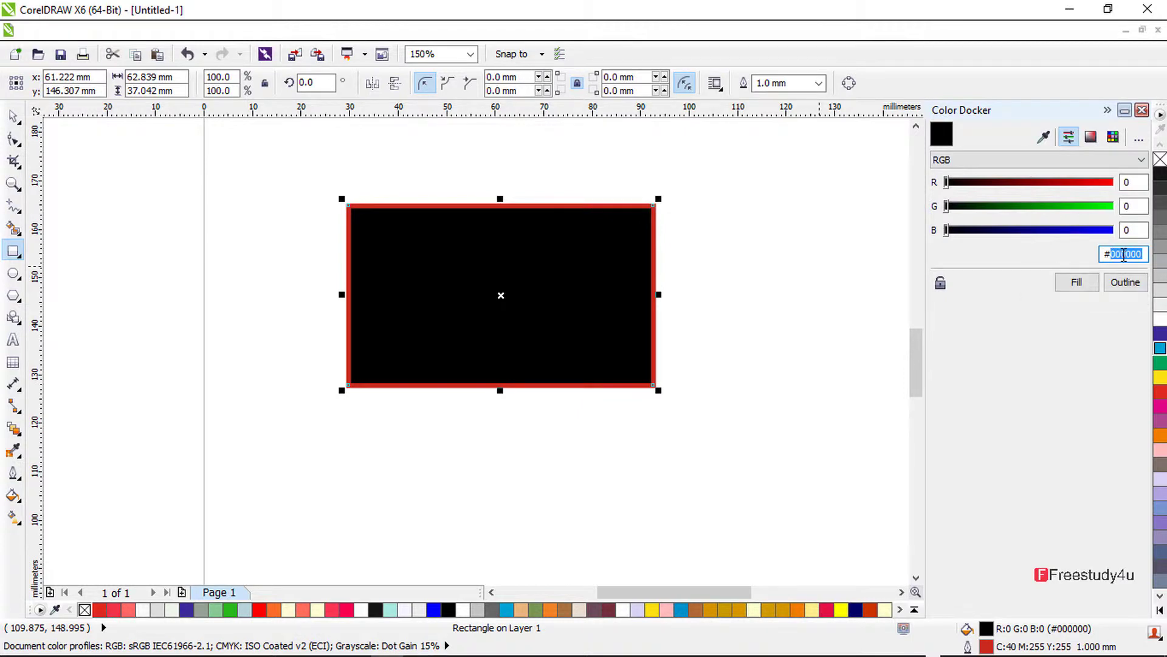
pyautogui.click(1126, 254)
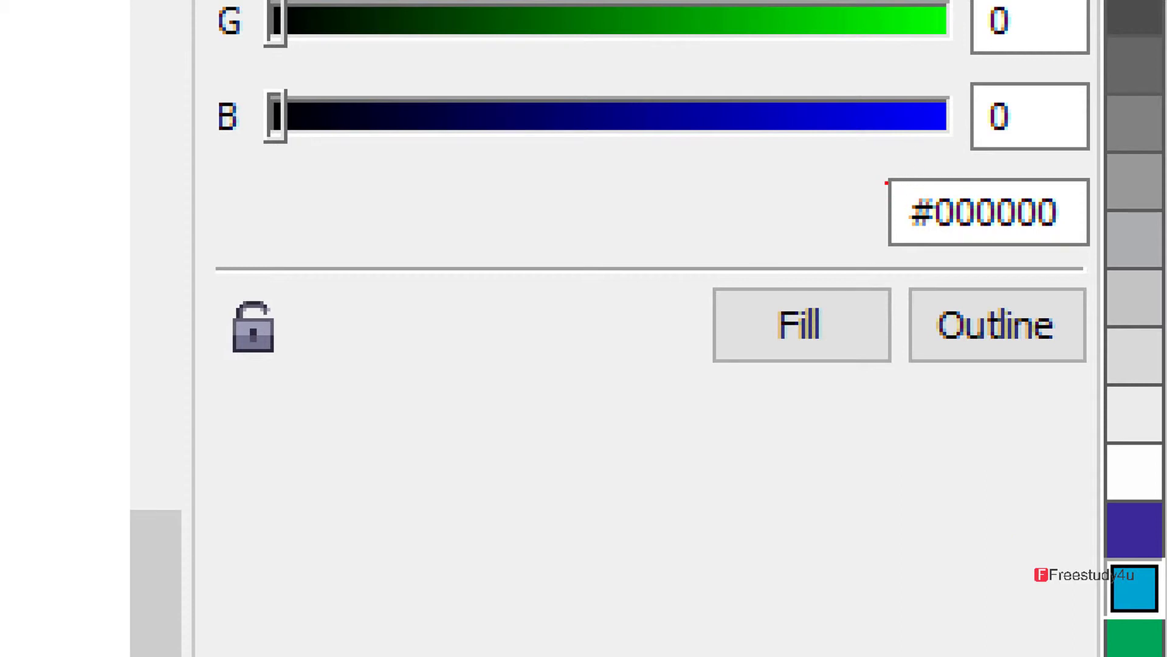
pyautogui.moveTo(886, 183); pyautogui.dragTo(1103, 250)
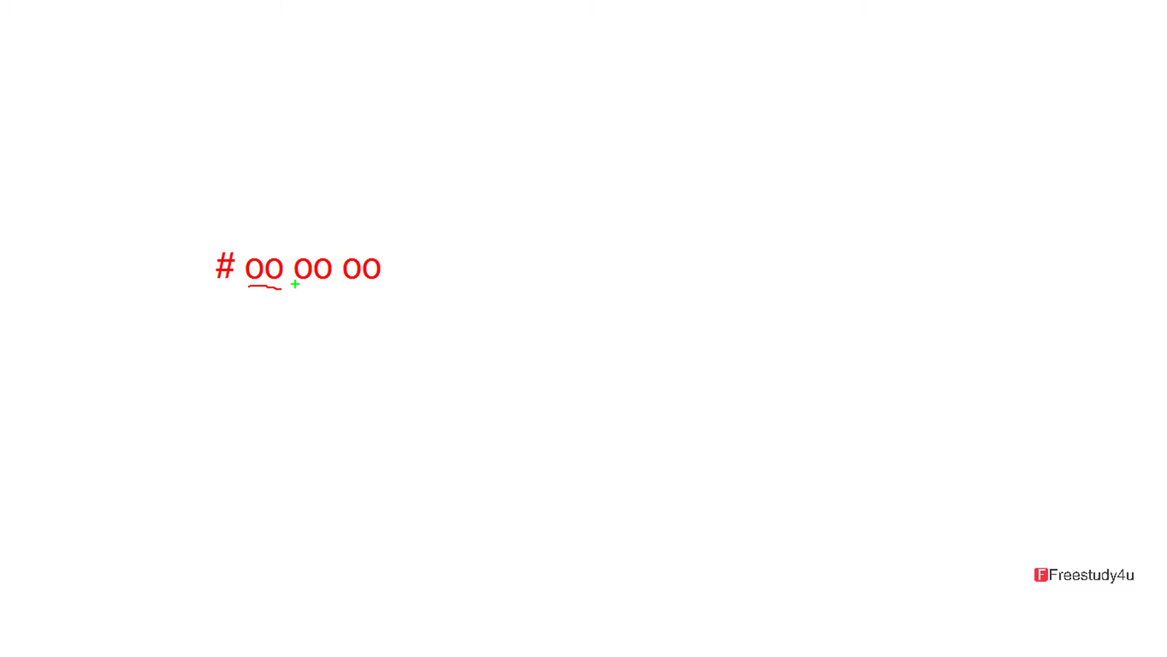
pyautogui.moveTo(295, 283); pyautogui.dragTo(334, 284)
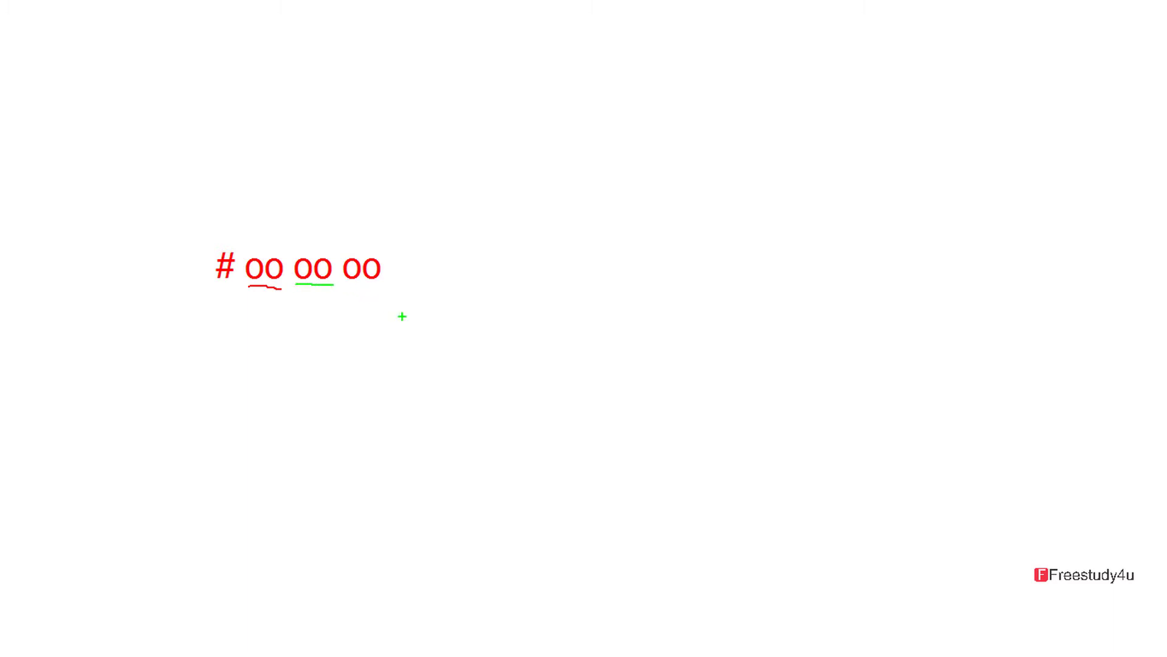